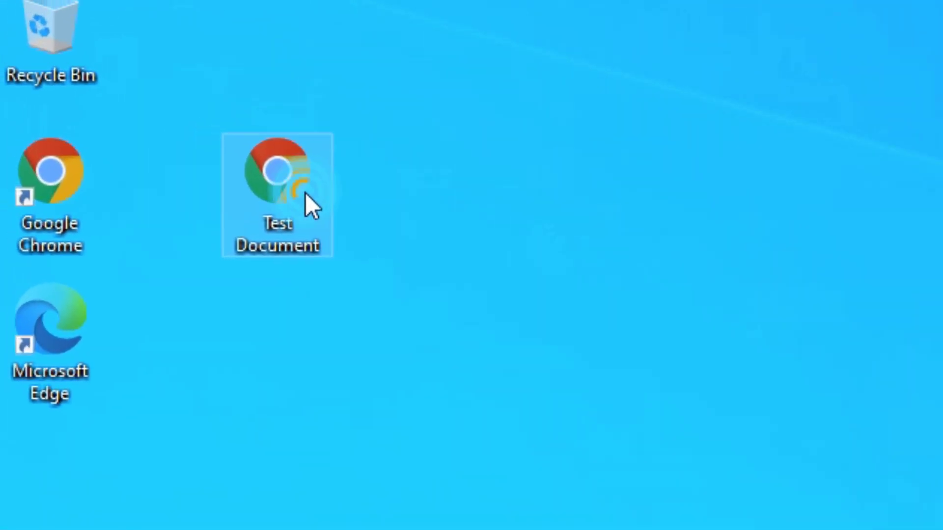
Step: Open Test Document from the desktop to see which program handles PDF files, and close it again
double_click(219, 143)
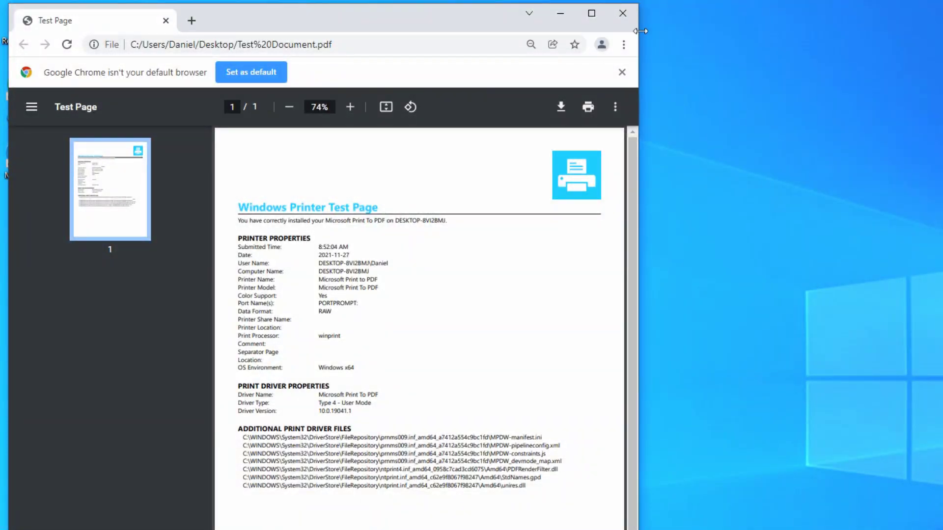
click(622, 17)
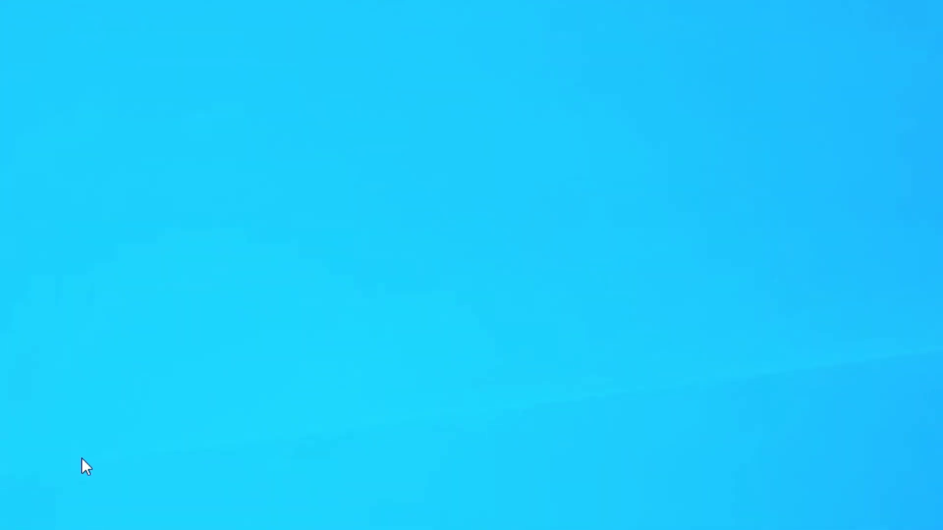
Step: Open the Default apps page in the Apps section of Windows Settings
click(21, 520)
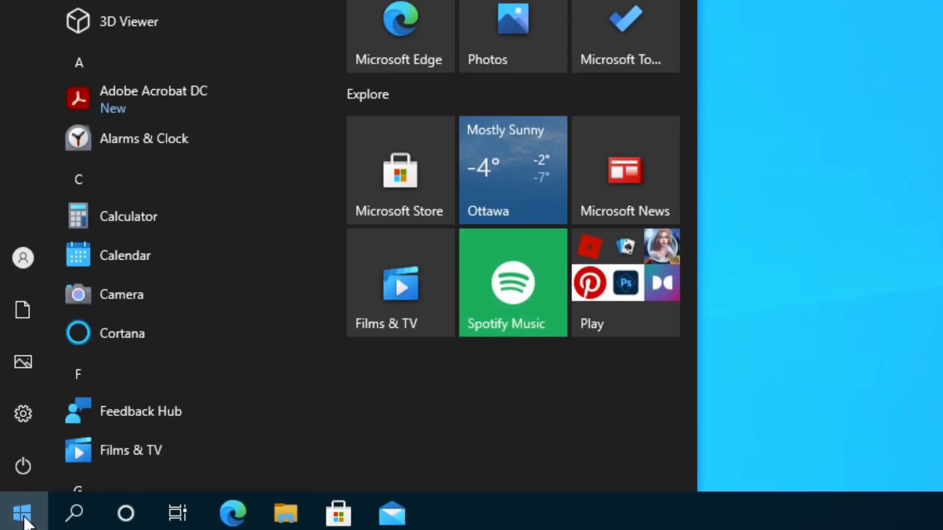
click(20, 413)
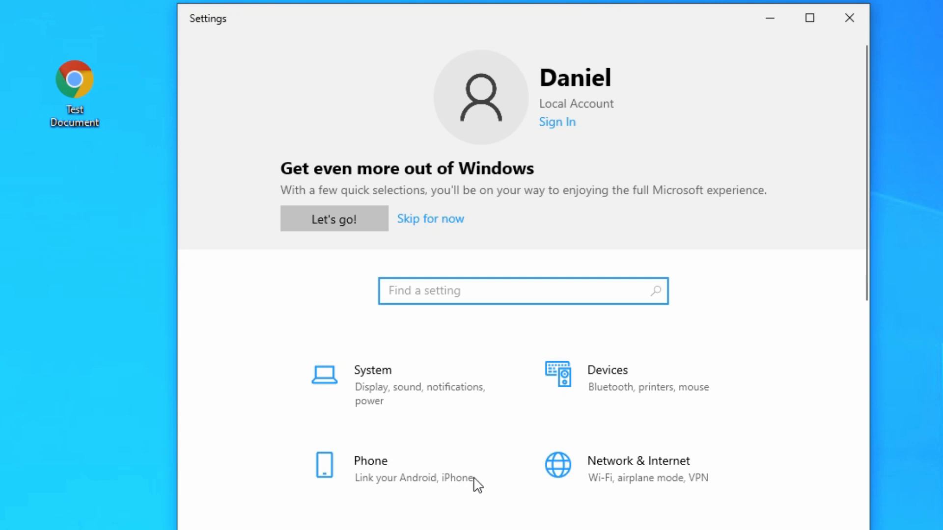
scroll(654, 419, down, 3)
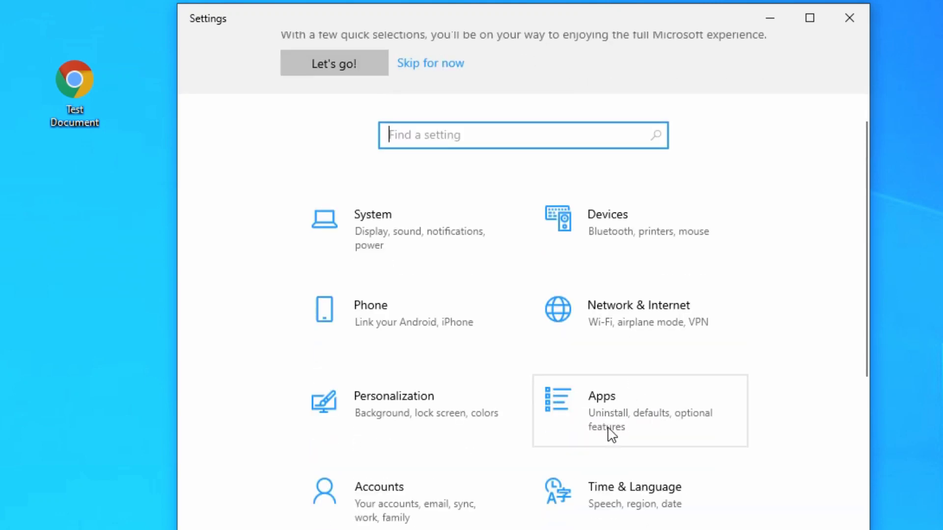
click(667, 429)
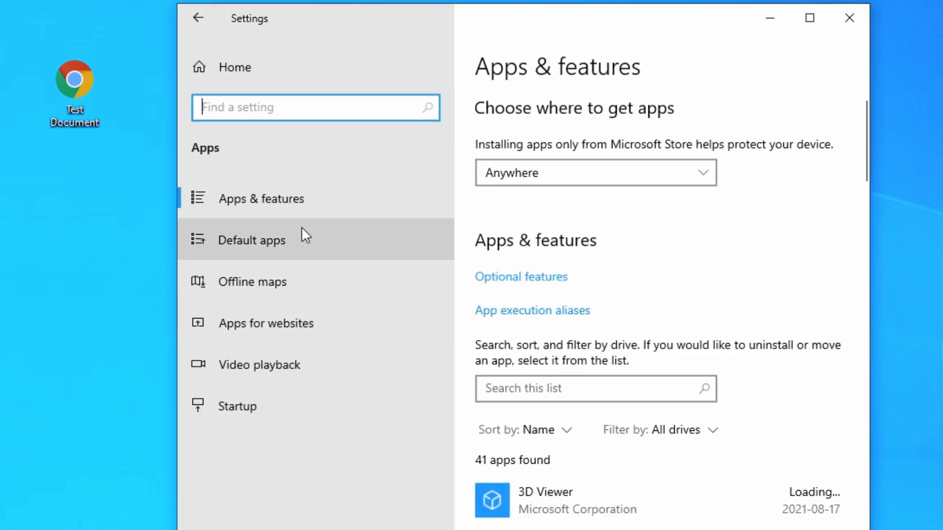
click(251, 245)
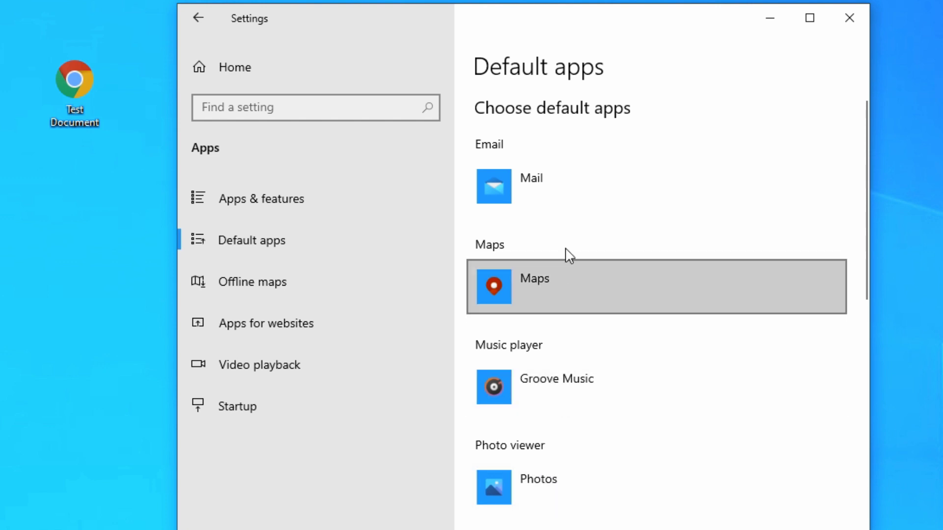
Step: Look at the app choices for Email without changing them, and review the remaining default app categories
click(544, 180)
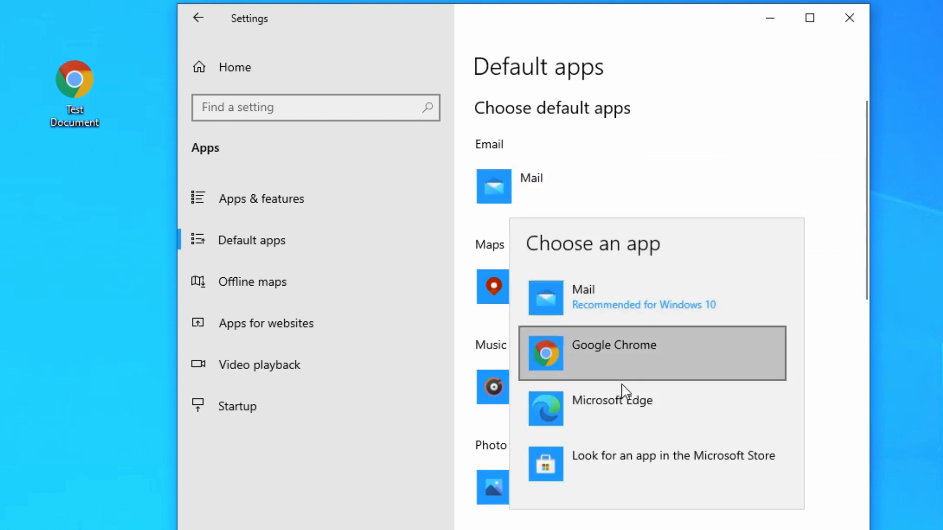
click(690, 156)
scroll(715, 156, down, 5)
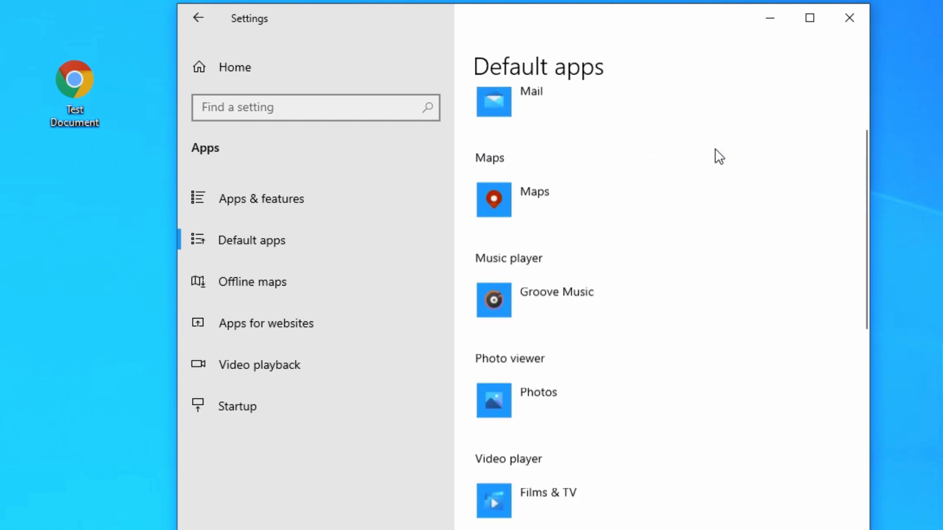
scroll(694, 175, down, 2)
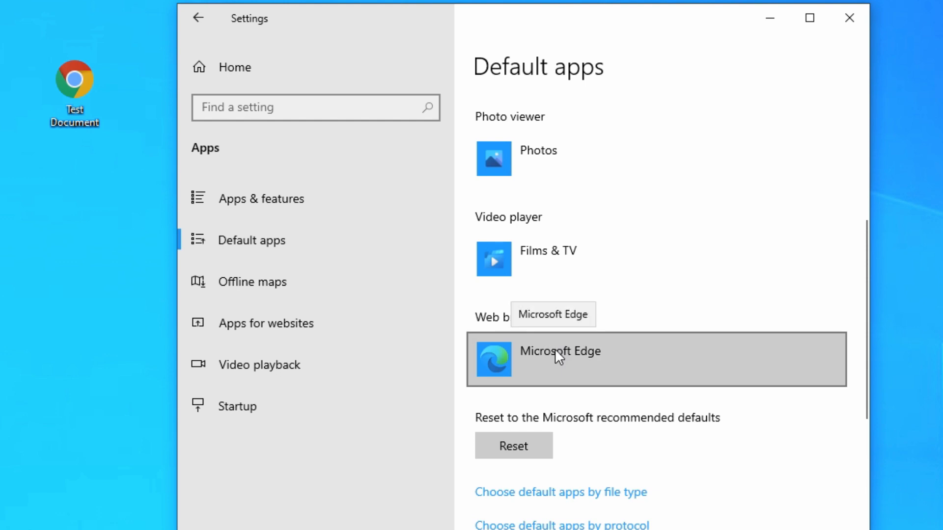
scroll(631, 310, down, 3)
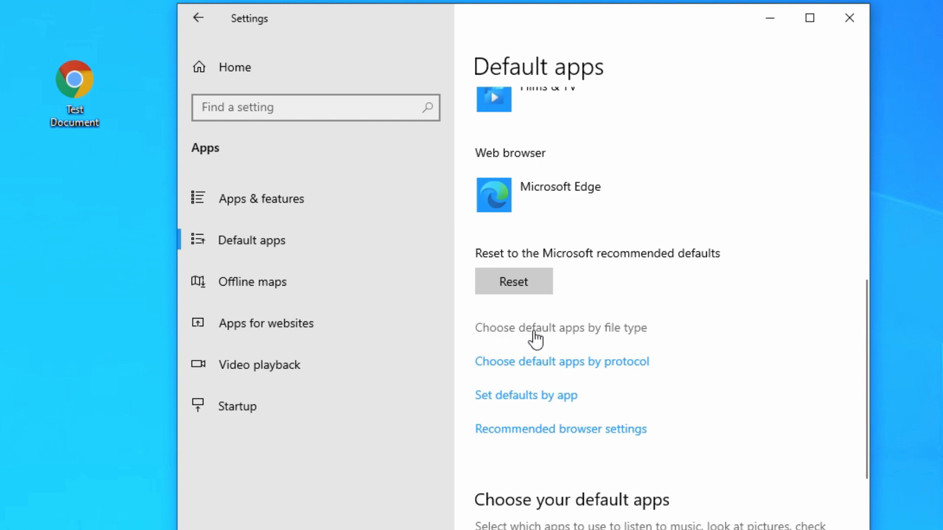
Step: Set Adobe Acrobat DC as the default app for the .pdf file type in the file type associations
click(586, 329)
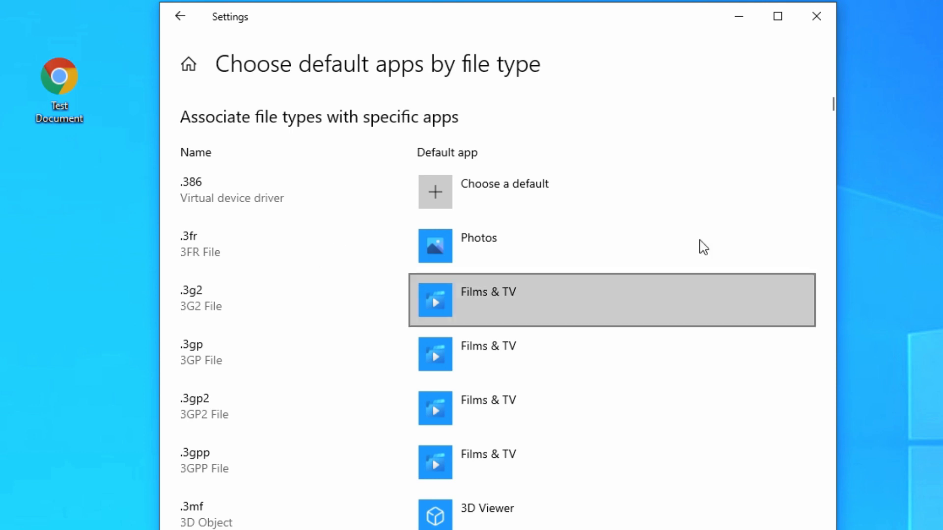
drag(831, 105, 827, 152)
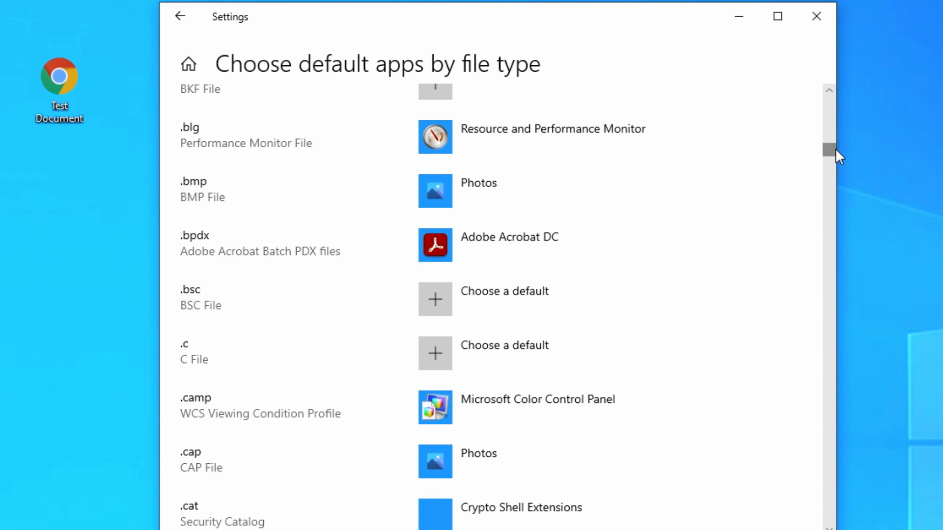
drag(827, 156, 817, 364)
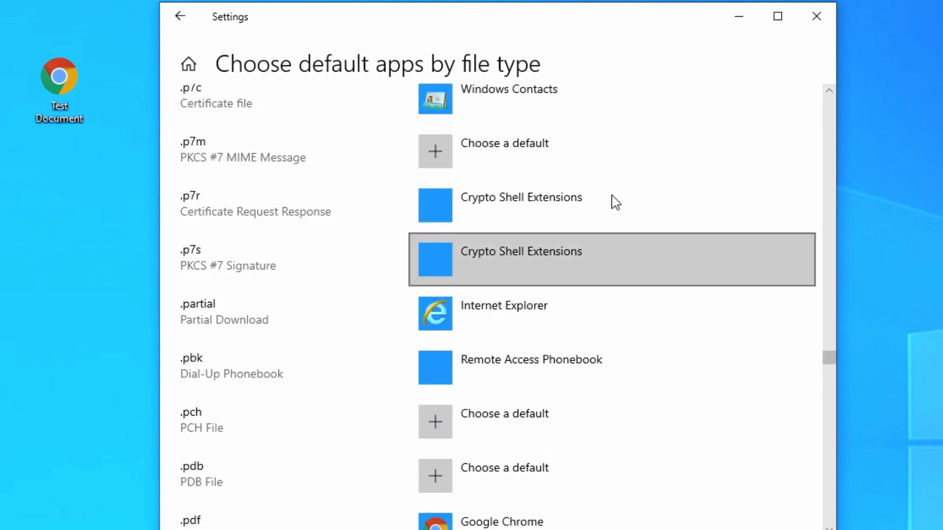
scroll(518, 221, down, 2)
scroll(518, 221, down, 4)
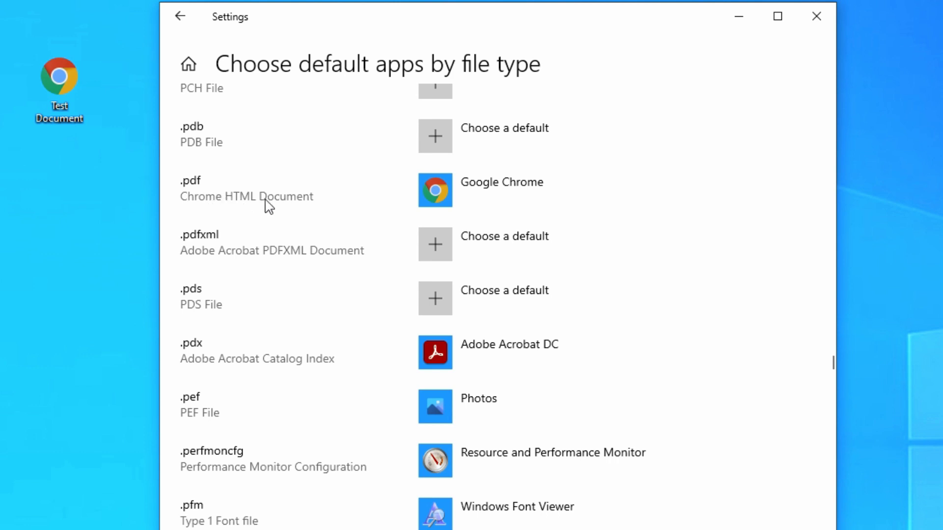
click(497, 195)
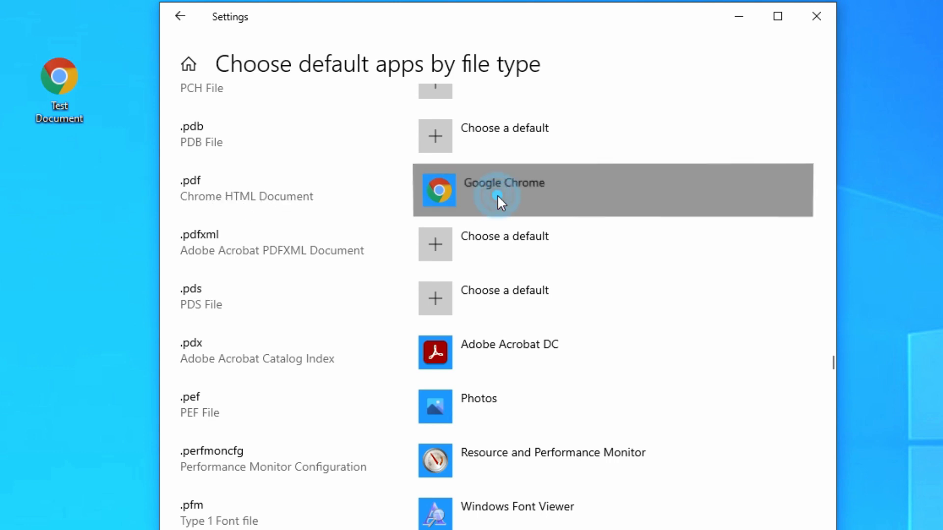
click(534, 349)
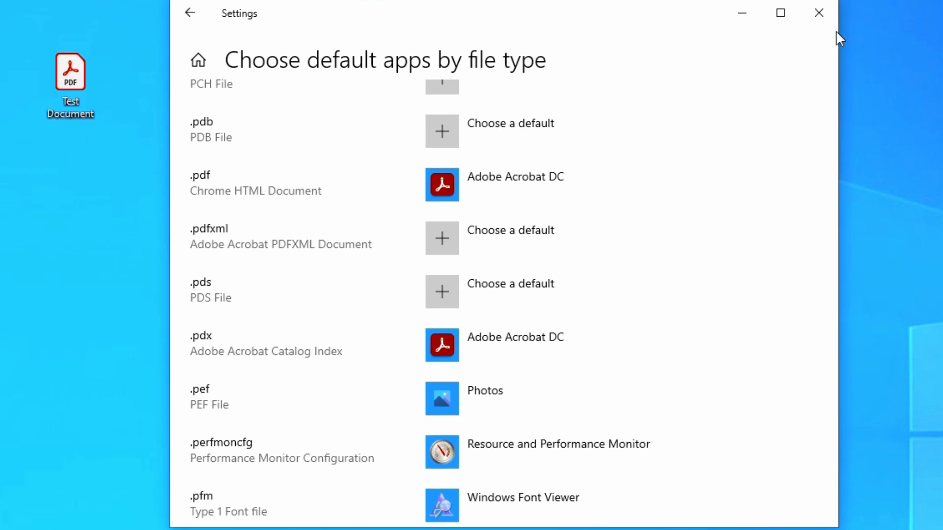
Step: Choose Adobe Acrobat DC as the default app for the ACROBAT protocol and look through the other protocol associations
click(186, 14)
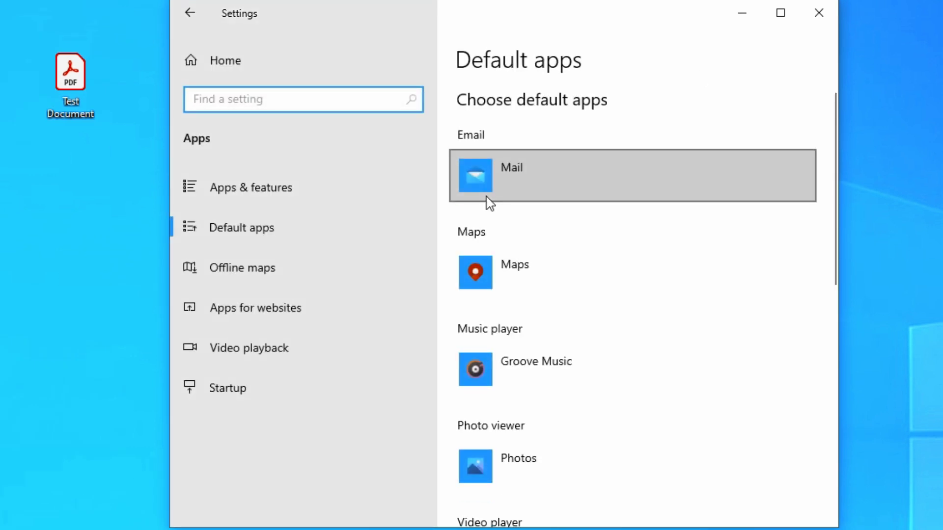
scroll(646, 286, down, 10)
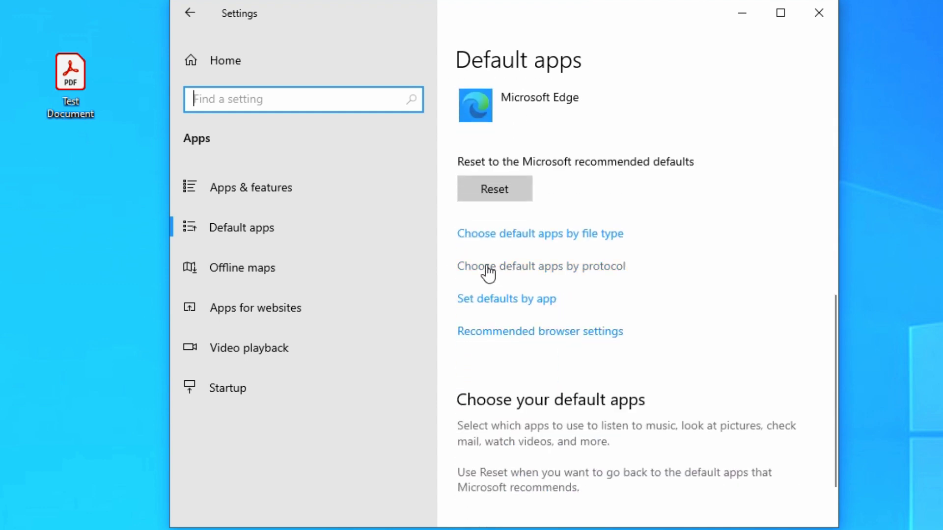
click(578, 276)
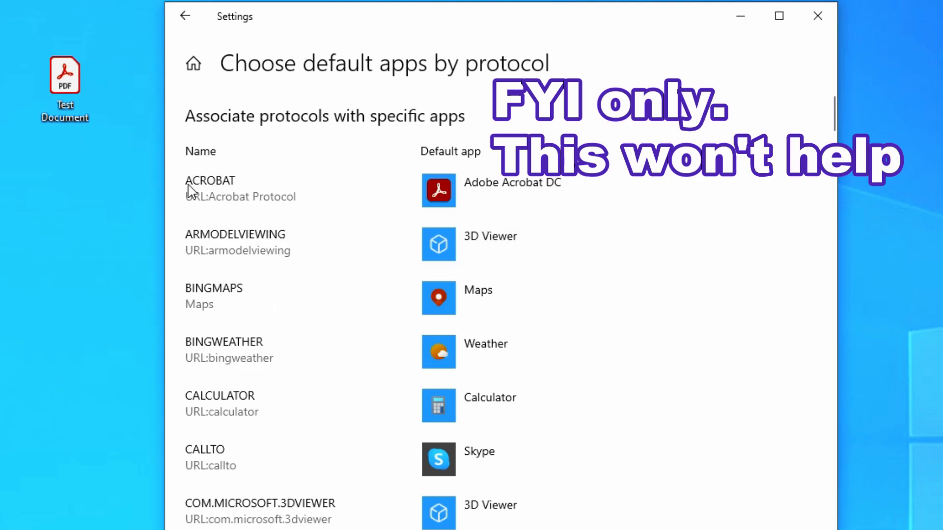
click(229, 192)
click(469, 197)
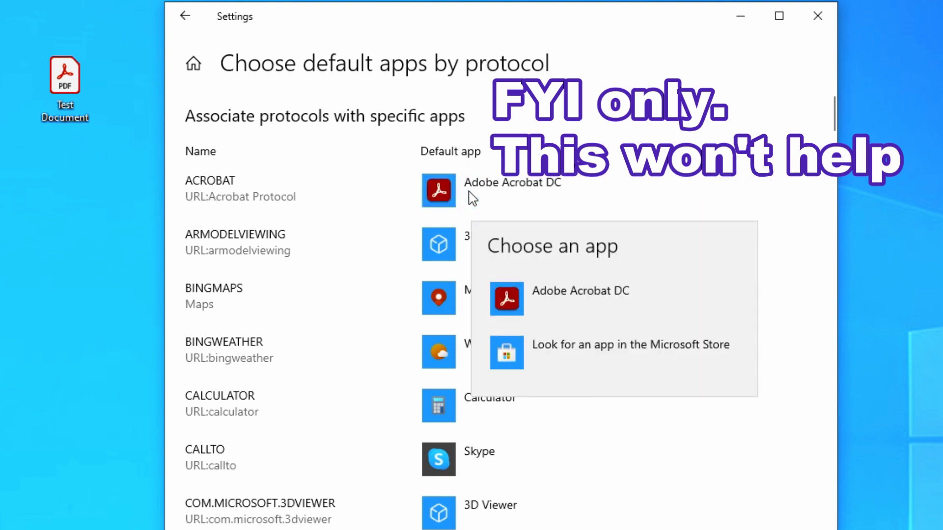
click(552, 295)
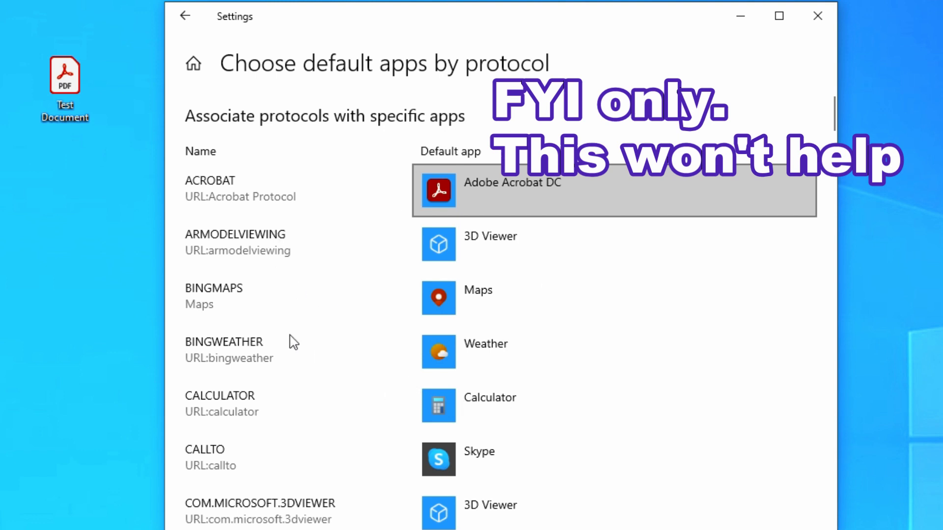
drag(835, 110, 836, 223)
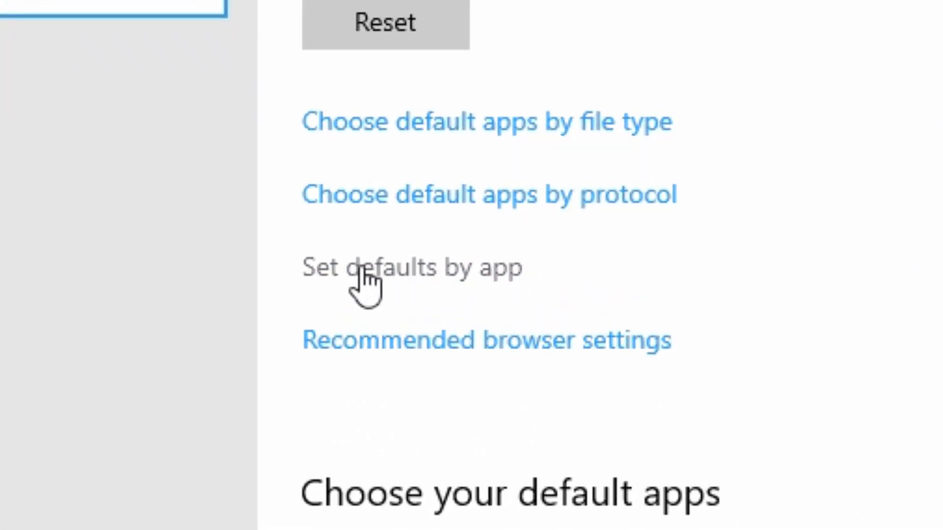
Step: Show the list for setting defaults by app and expand the Adobe Acrobat DC entry
click(400, 274)
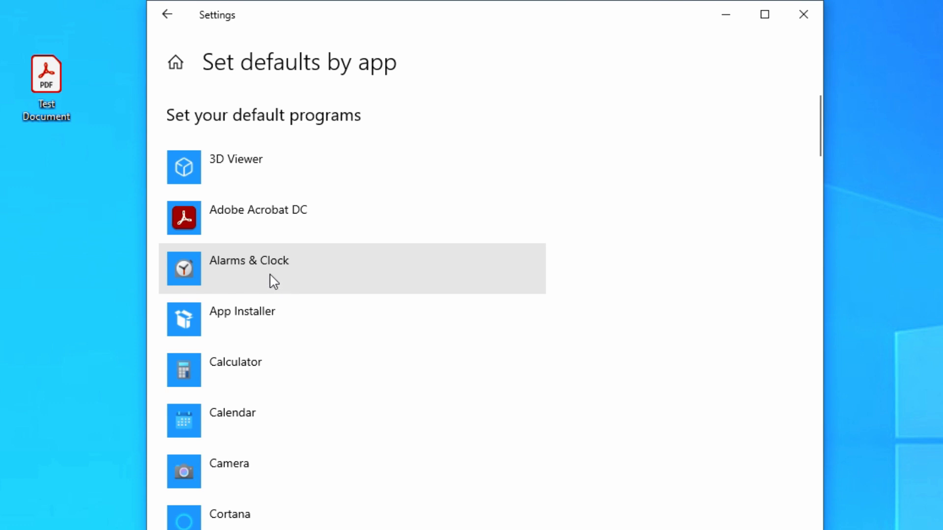
click(272, 216)
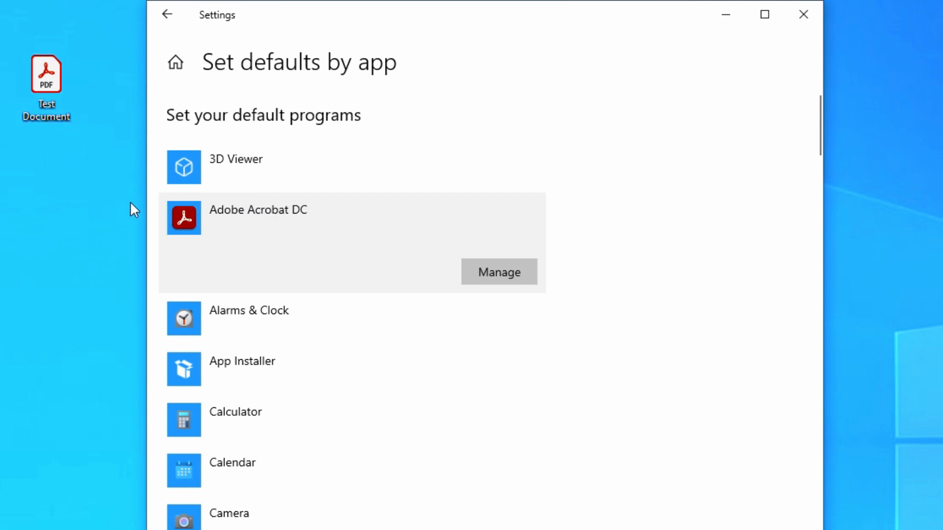
click(348, 246)
Step: Set the .pdf default back to Google Chrome through Google Chrome's own file type associations
scroll(351, 260, down, 8)
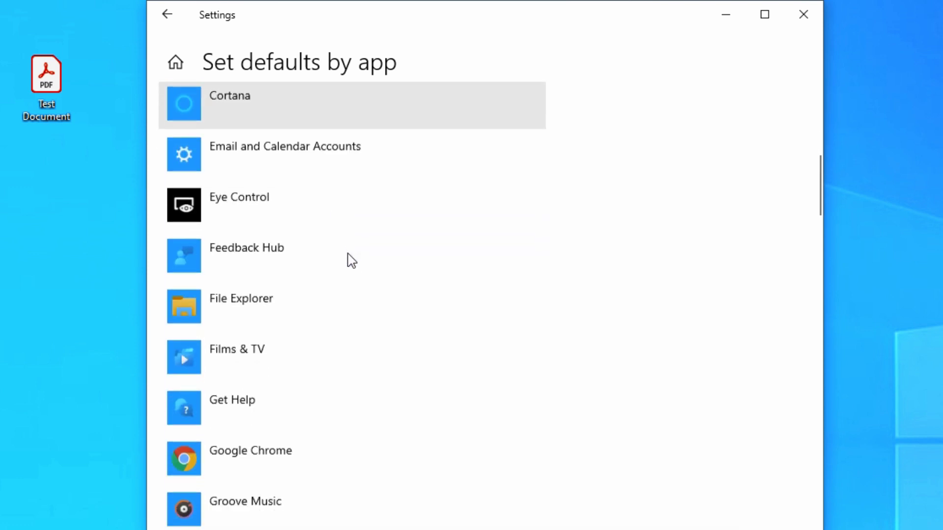
scroll(352, 261, down, 3)
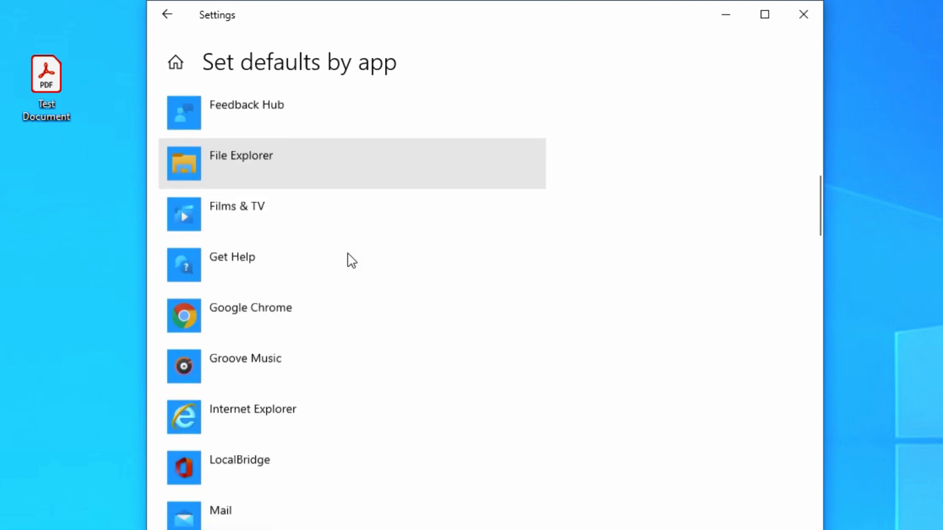
click(235, 319)
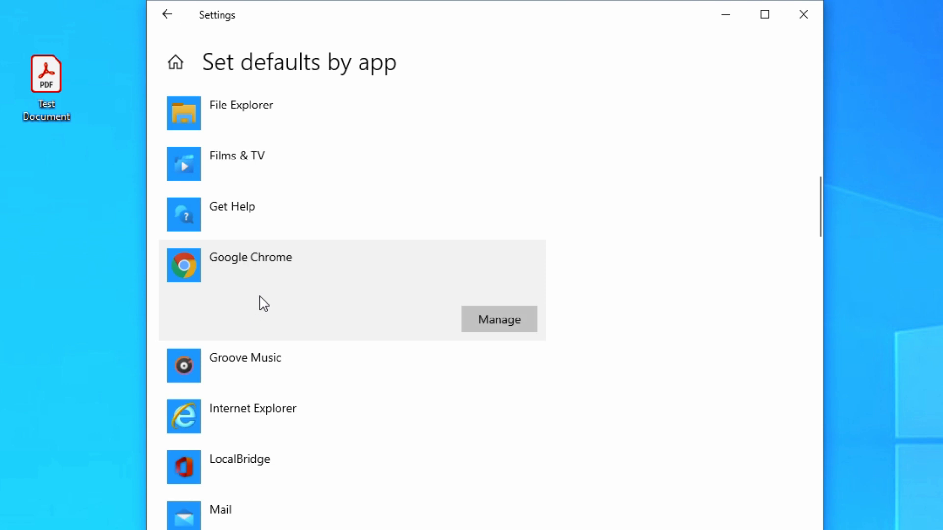
click(480, 320)
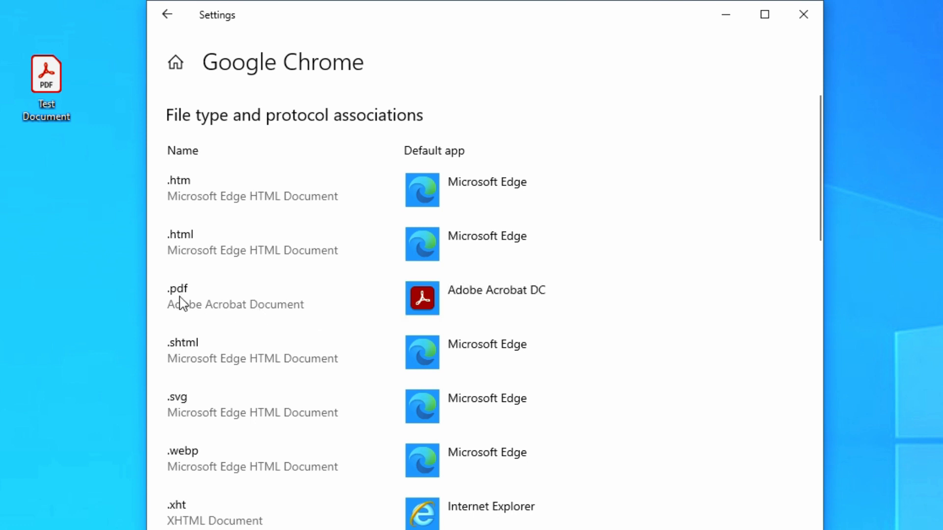
click(454, 293)
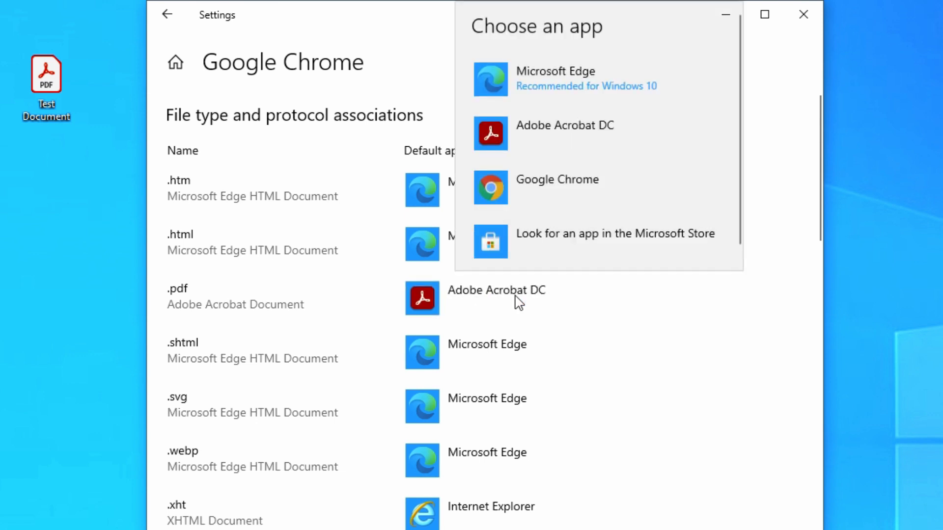
click(538, 184)
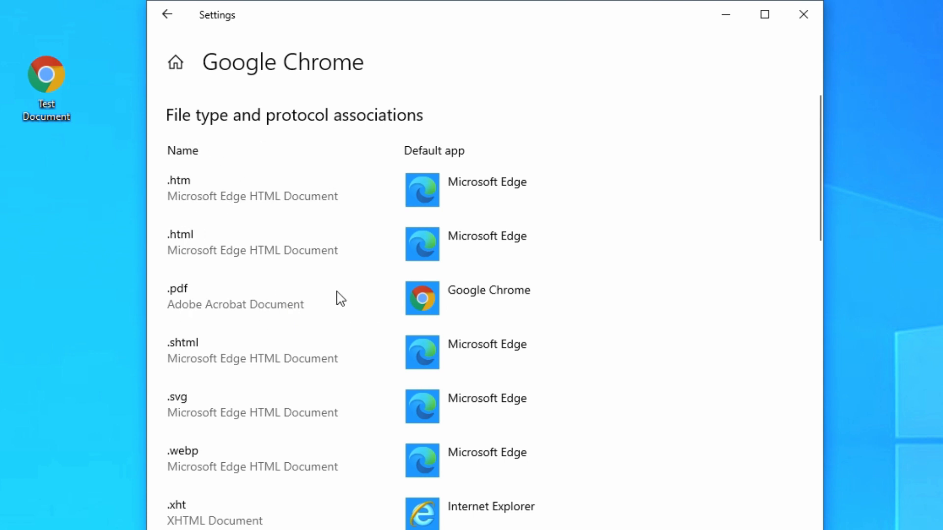
Step: Set Adobe Acrobat DC as the .pdf default through its own file type associations, and close Settings
click(167, 15)
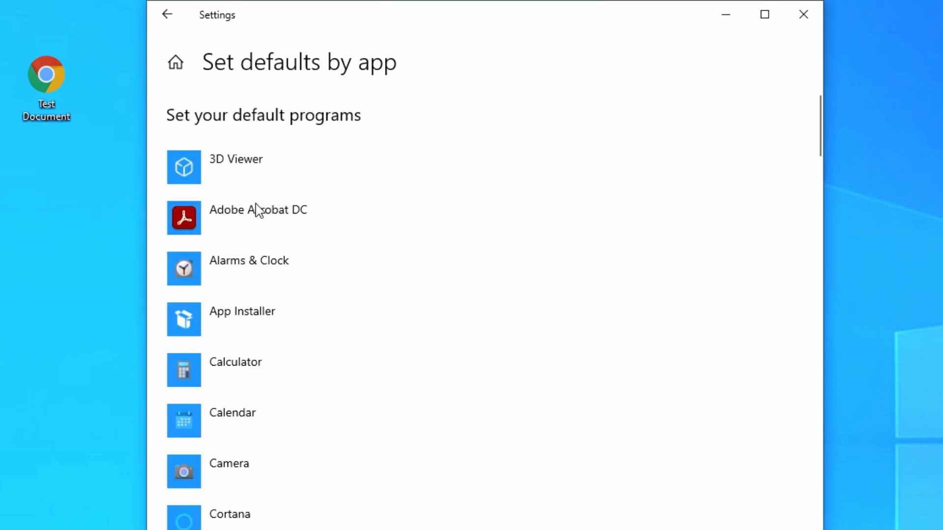
click(254, 220)
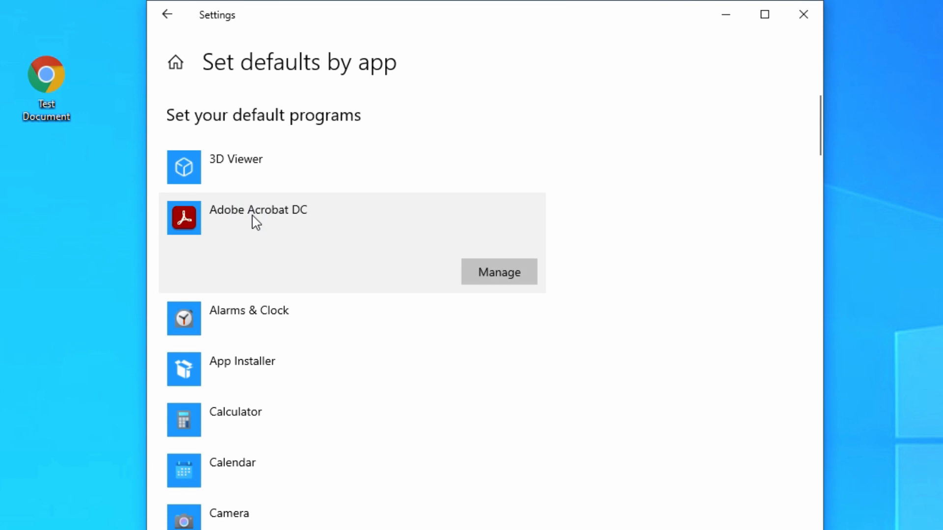
click(499, 272)
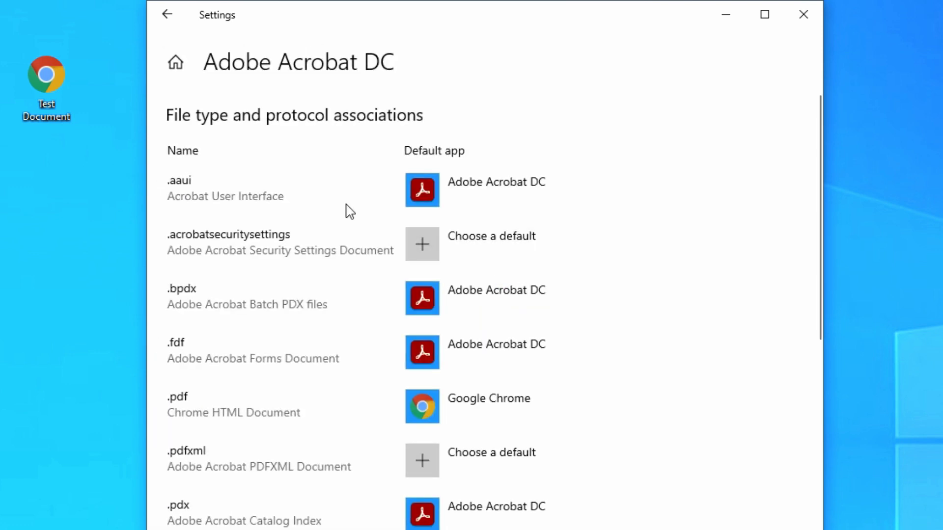
click(453, 412)
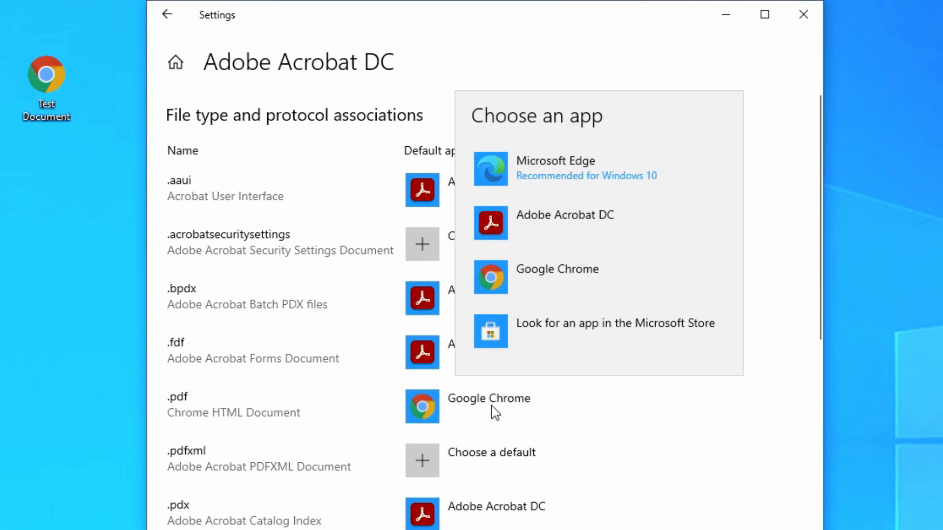
click(532, 227)
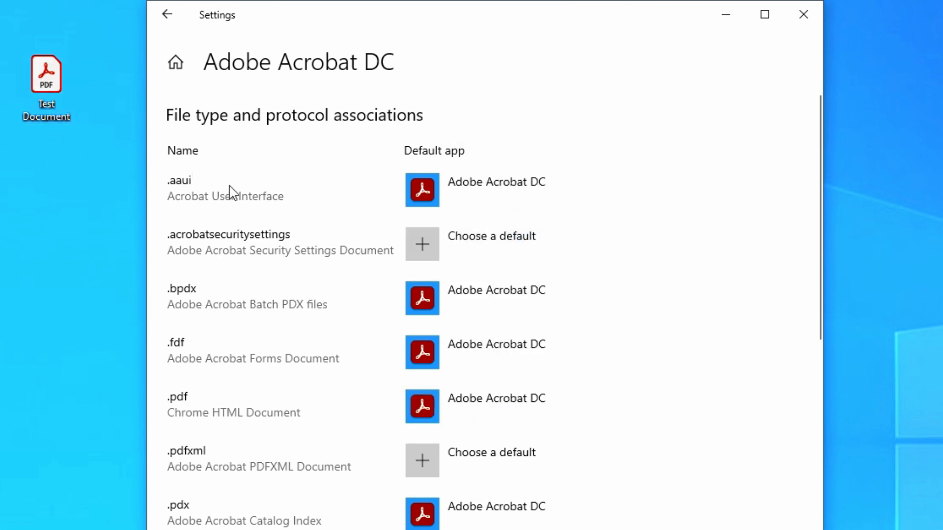
click(168, 14)
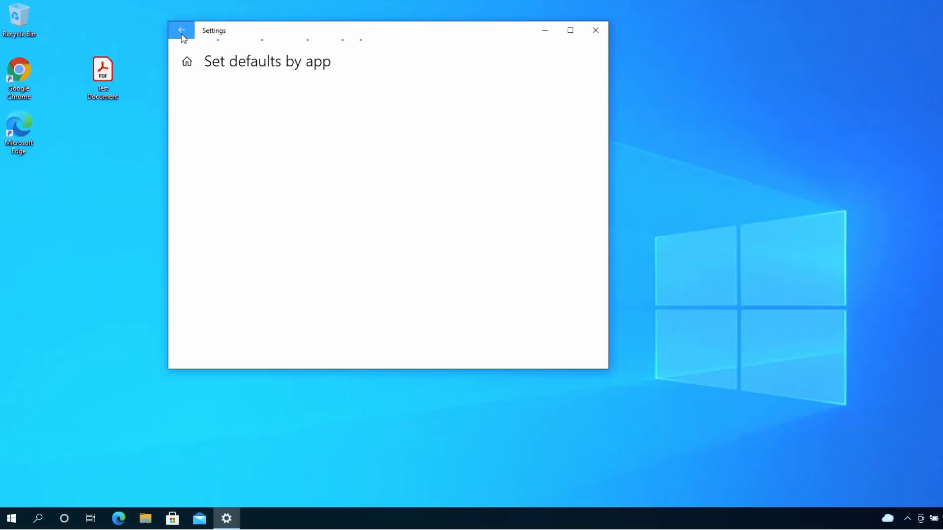
click(182, 35)
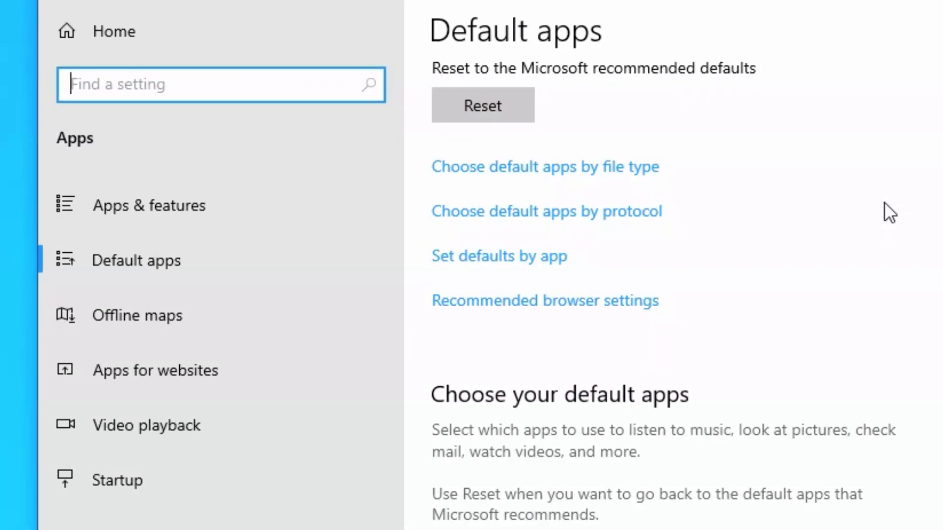
key(alt+F4)
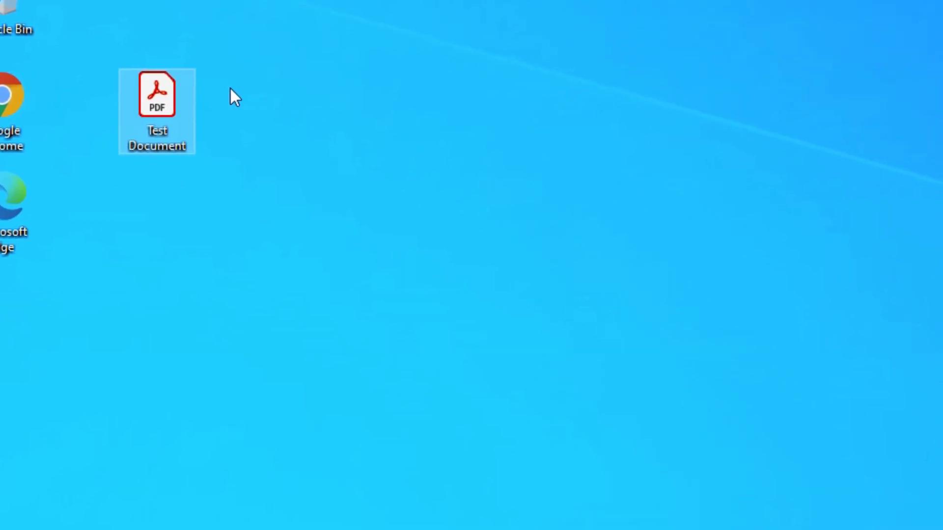
Step: Open the Test Document file on the desktop with Microsoft Edge just this once, and close it again
mouse_move(159, 101)
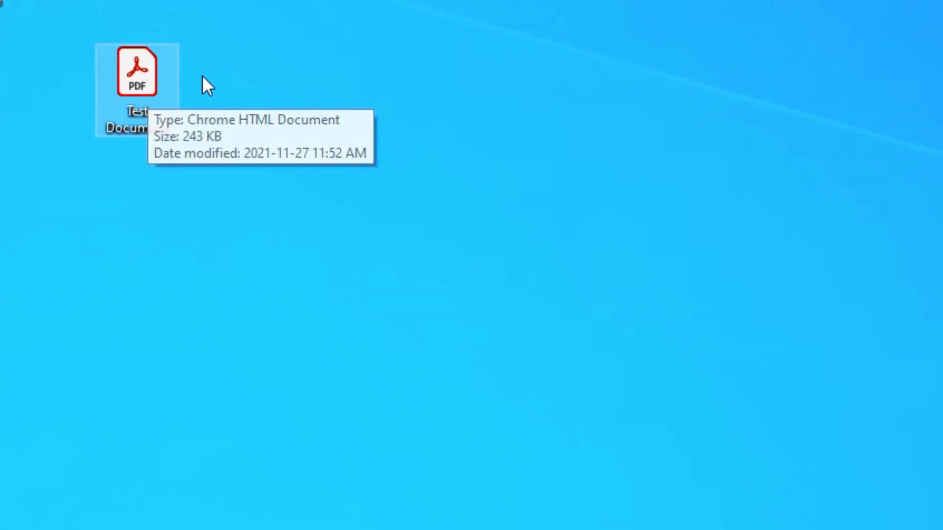
right_click(131, 54)
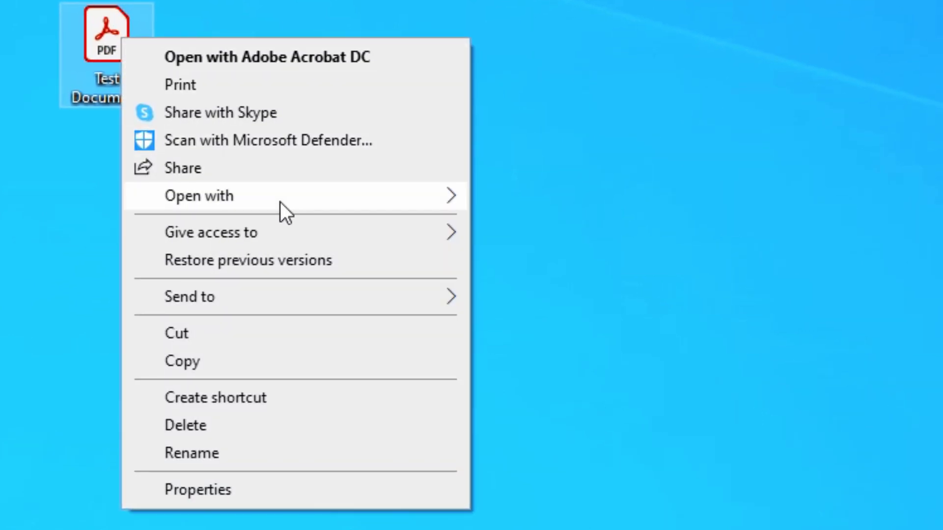
mouse_move(281, 204)
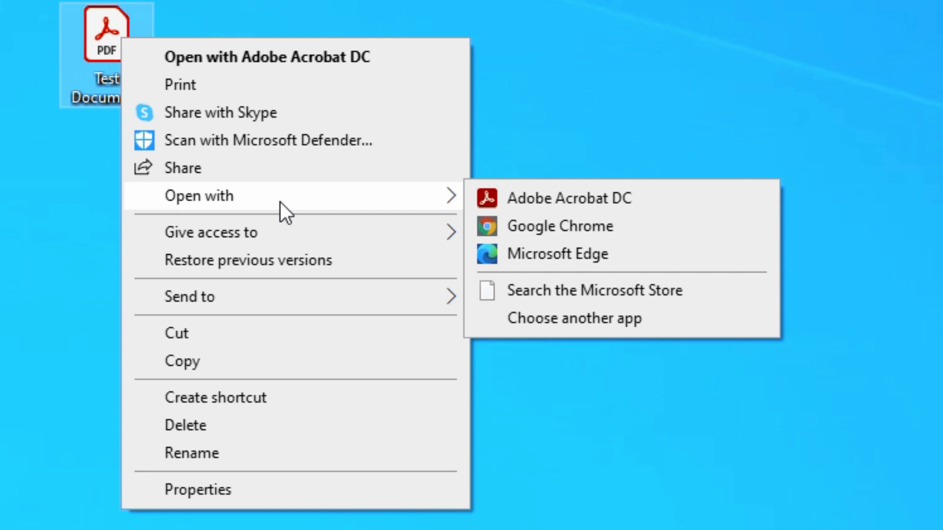
click(529, 255)
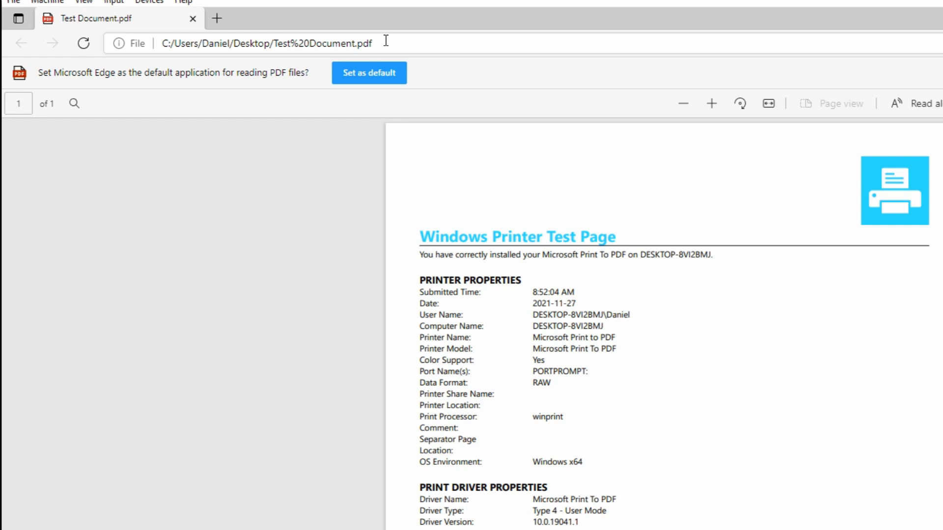
click(194, 20)
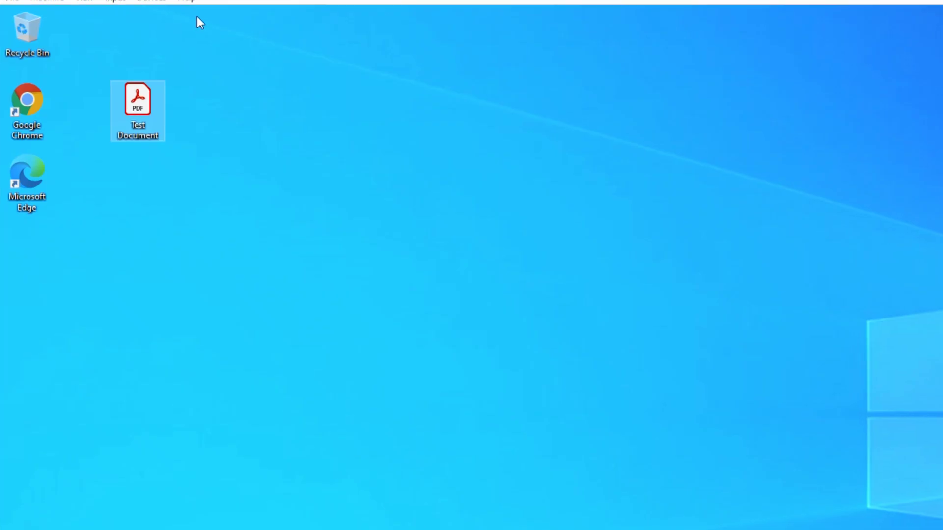
Step: Open Test Document by choosing another app, with Google Chrome set to always open .pdf files, and close the document
double_click(147, 114)
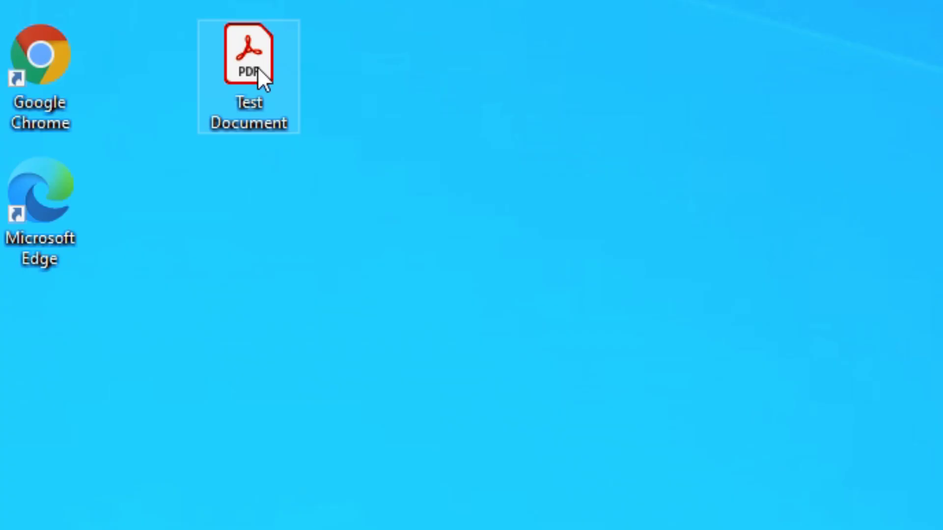
right_click(230, 54)
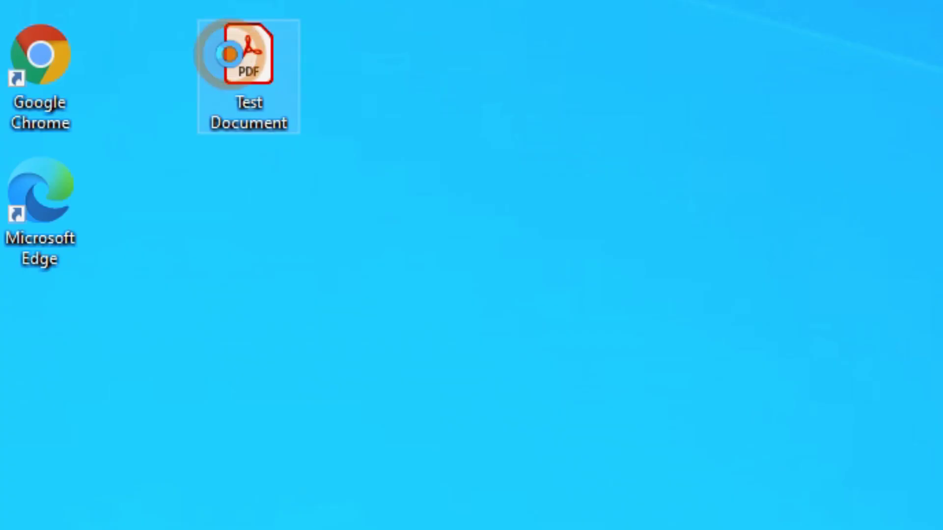
mouse_move(407, 229)
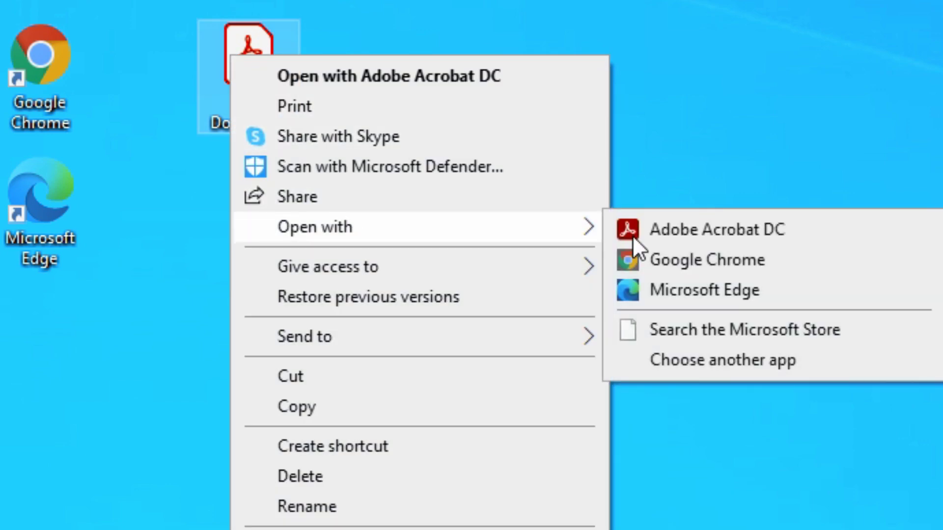
click(728, 367)
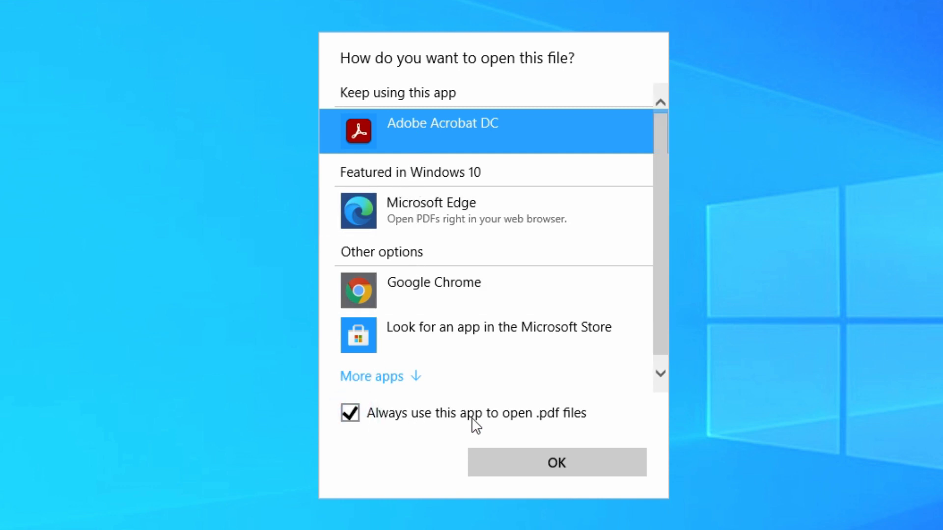
click(413, 222)
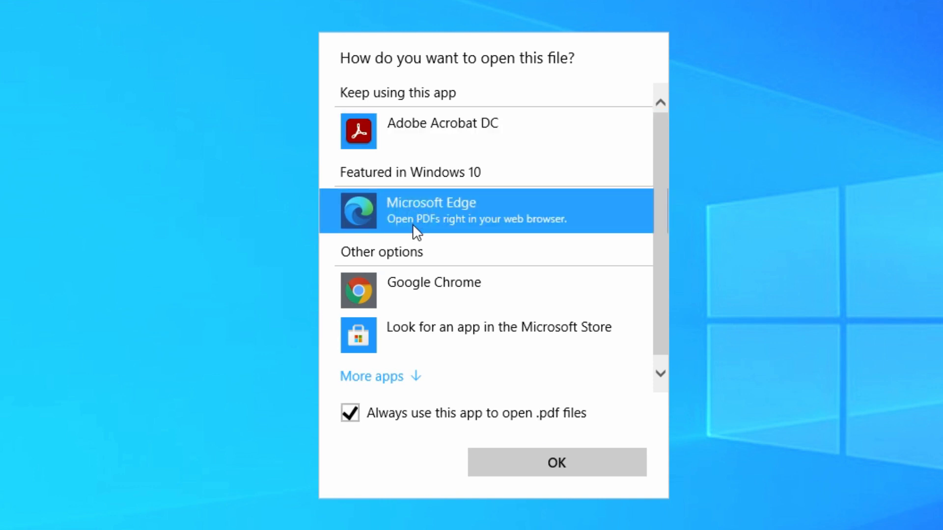
click(394, 285)
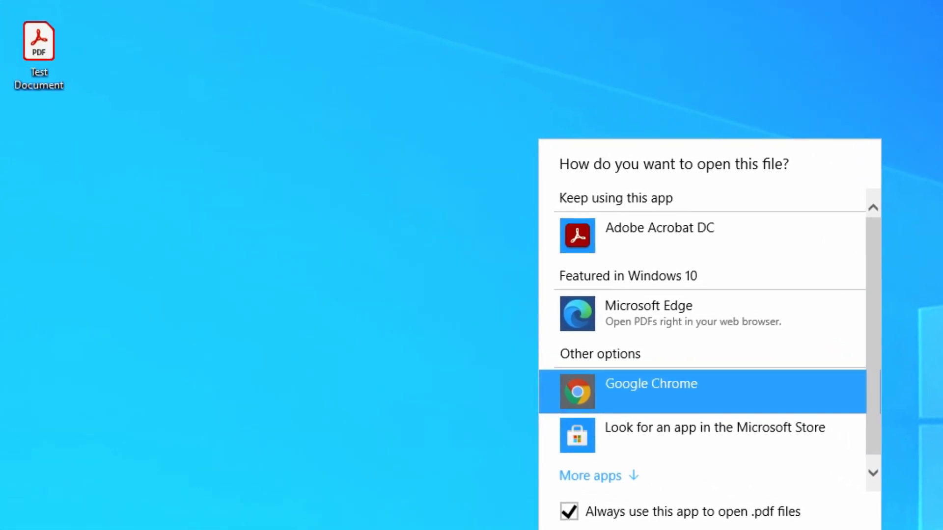
click(516, 457)
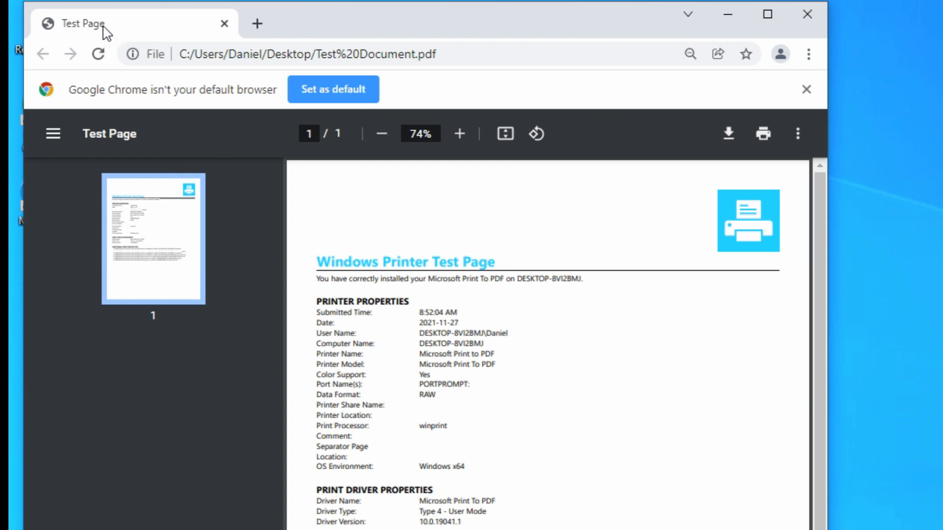
click(224, 25)
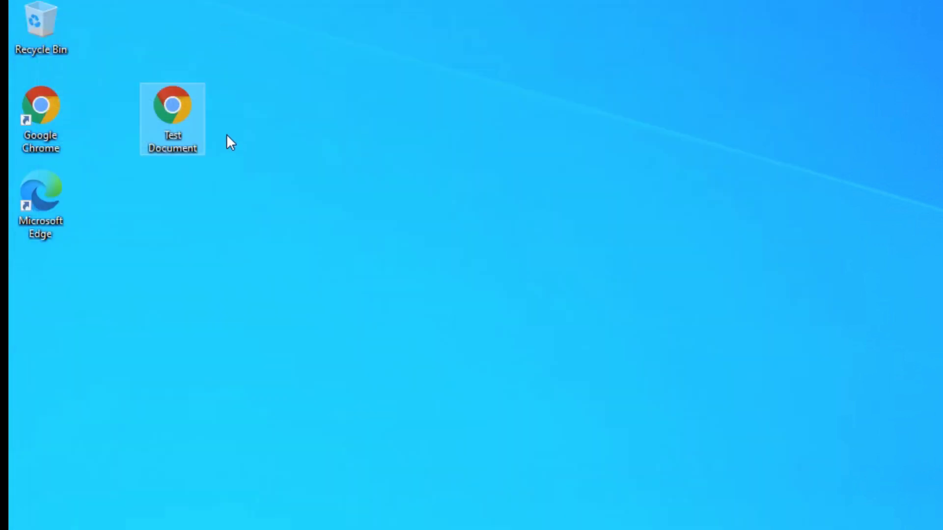
Step: Choose Adobe Acrobat DC for opening Test Document, set it to always open .pdf files, and close the opened document
double_click(167, 101)
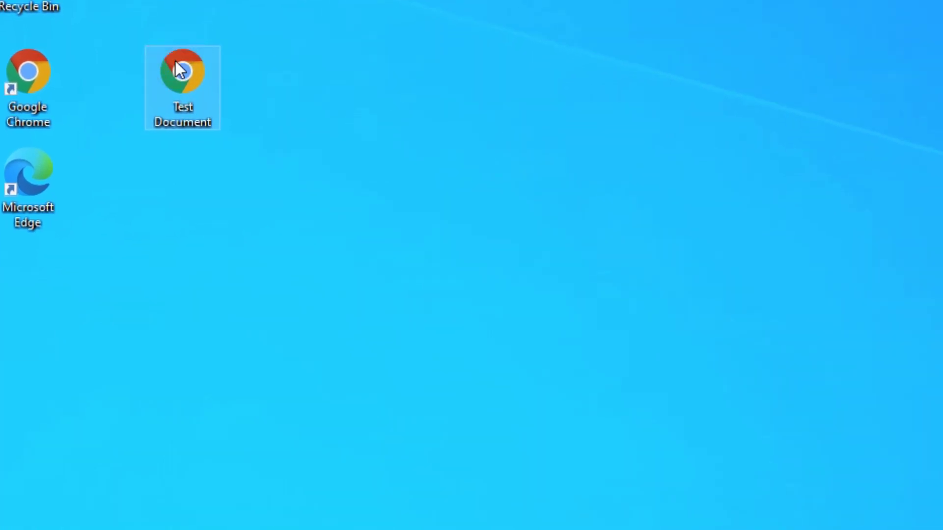
right_click(175, 63)
mouse_move(383, 177)
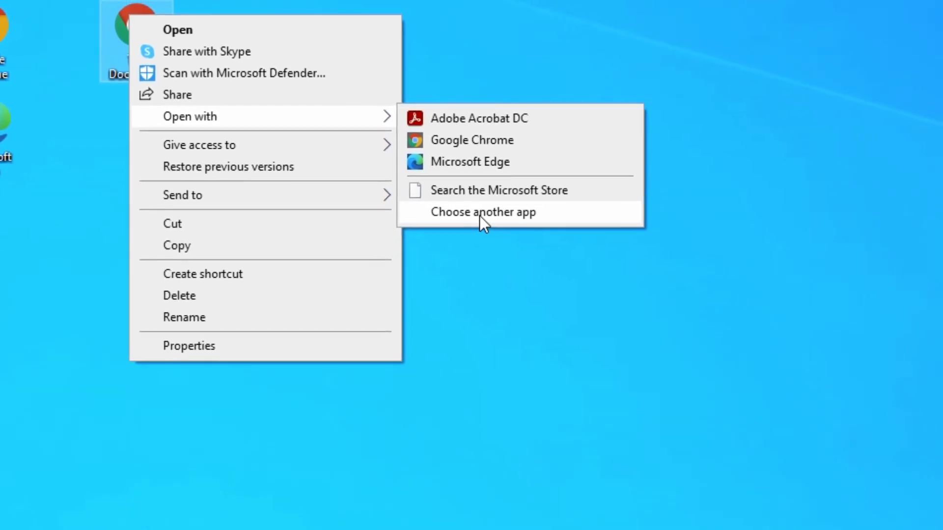
click(481, 214)
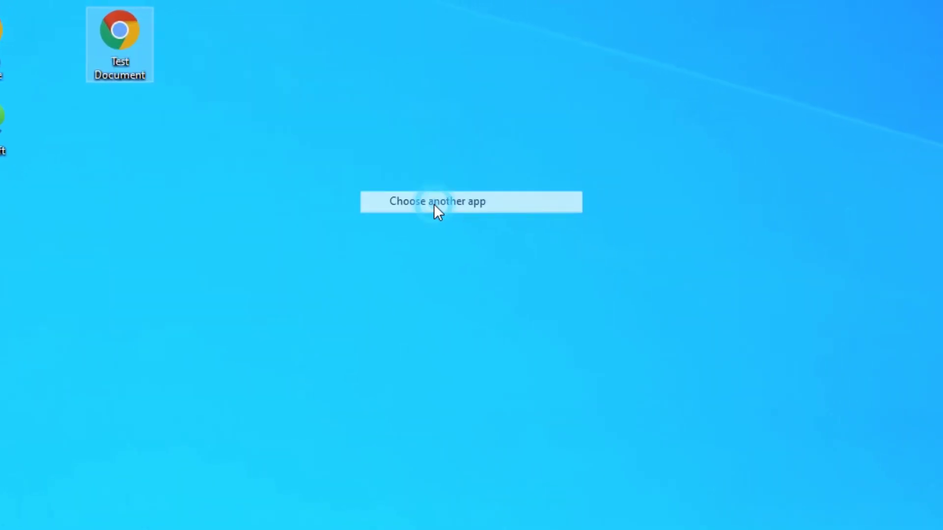
click(692, 515)
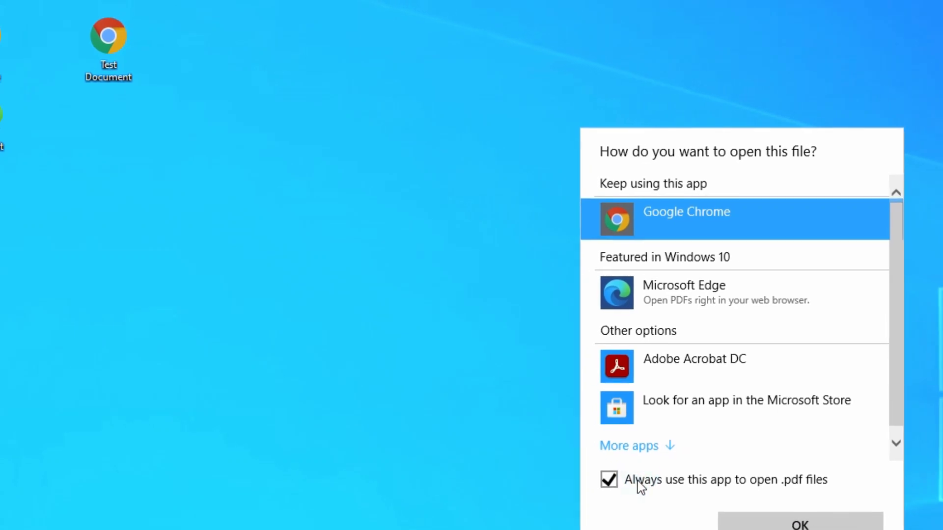
click(637, 376)
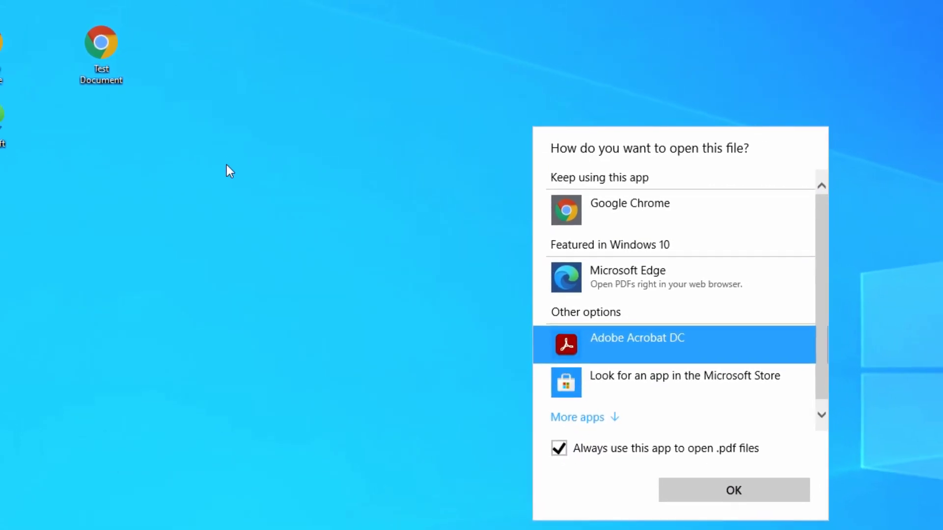
click(717, 491)
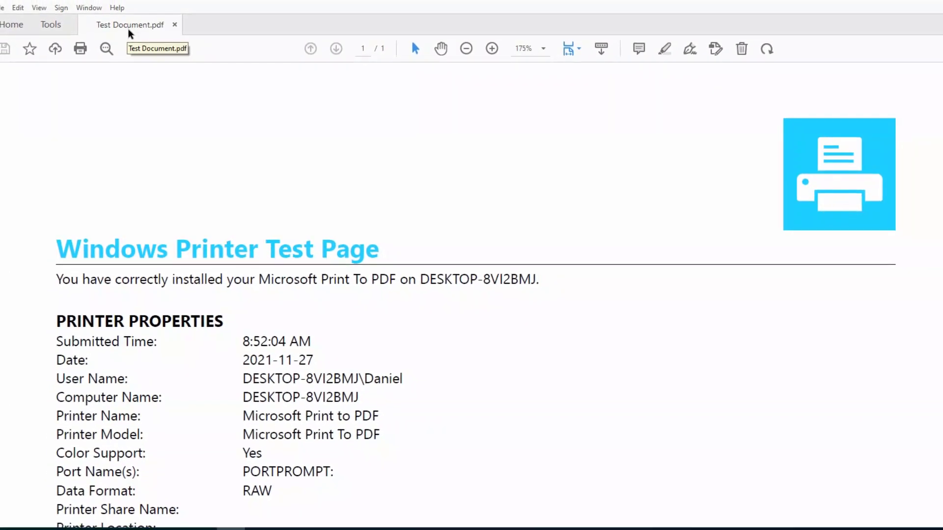
click(175, 24)
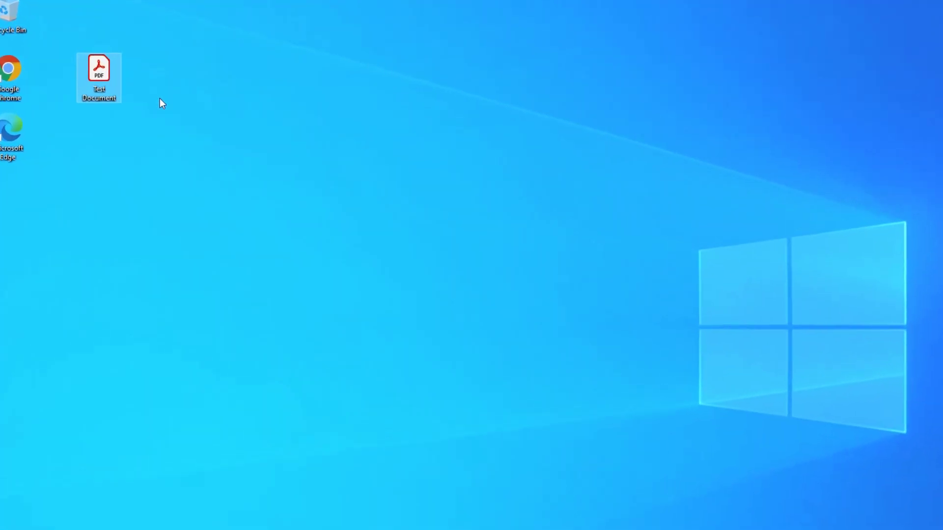